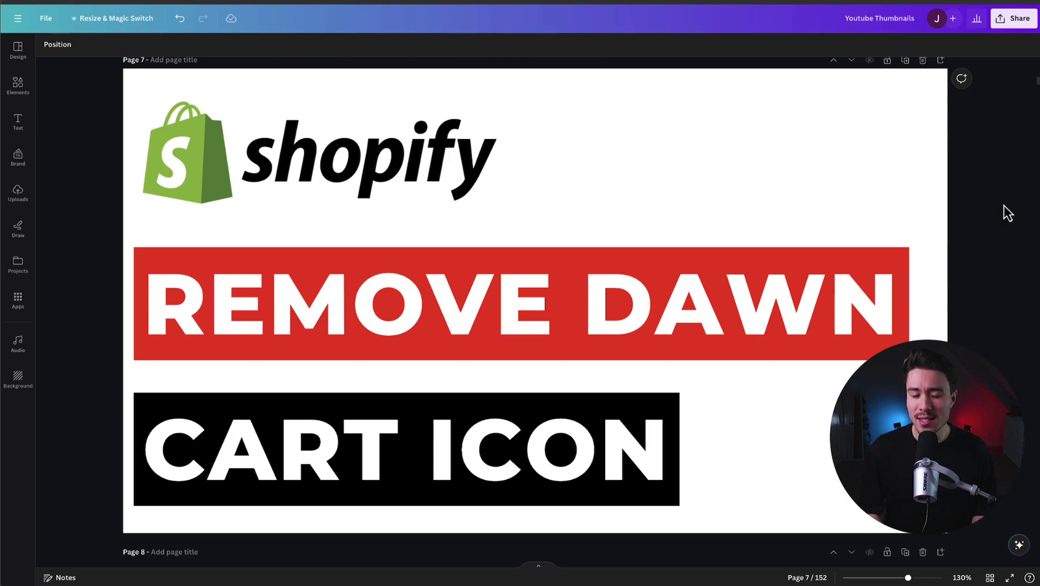
- Open the Online Store Themes page listing Updated copy of Dawn and the theme library
{"action": "scroll", "coordinate": [1008, 213], "scroll_direction": "up", "scroll_amount": 1}
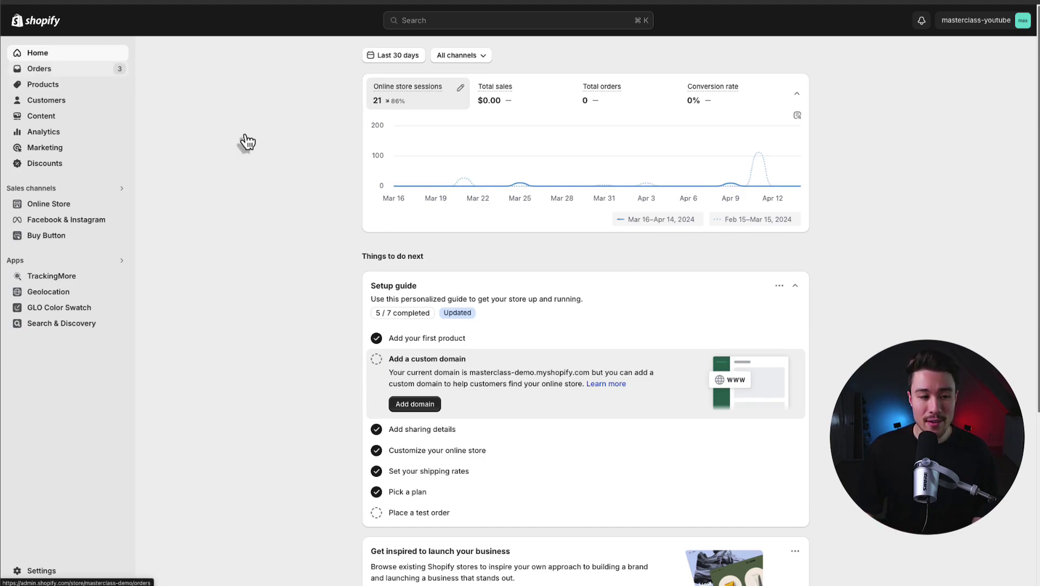
{"action": "left_click", "coordinate": [30, 209]}
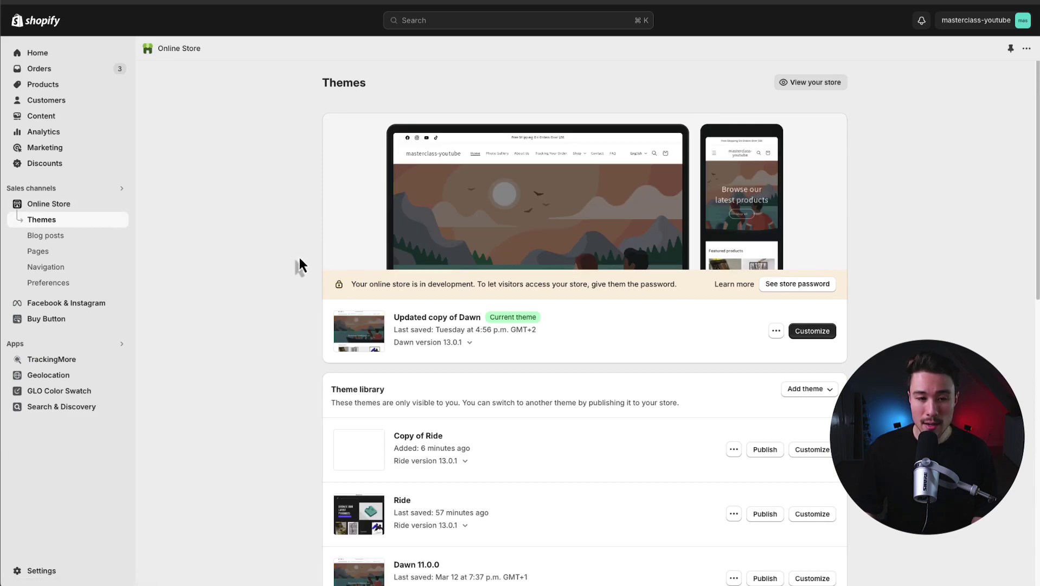
{"action": "scroll", "coordinate": [299, 259], "scroll_direction": "down", "scroll_amount": 1}
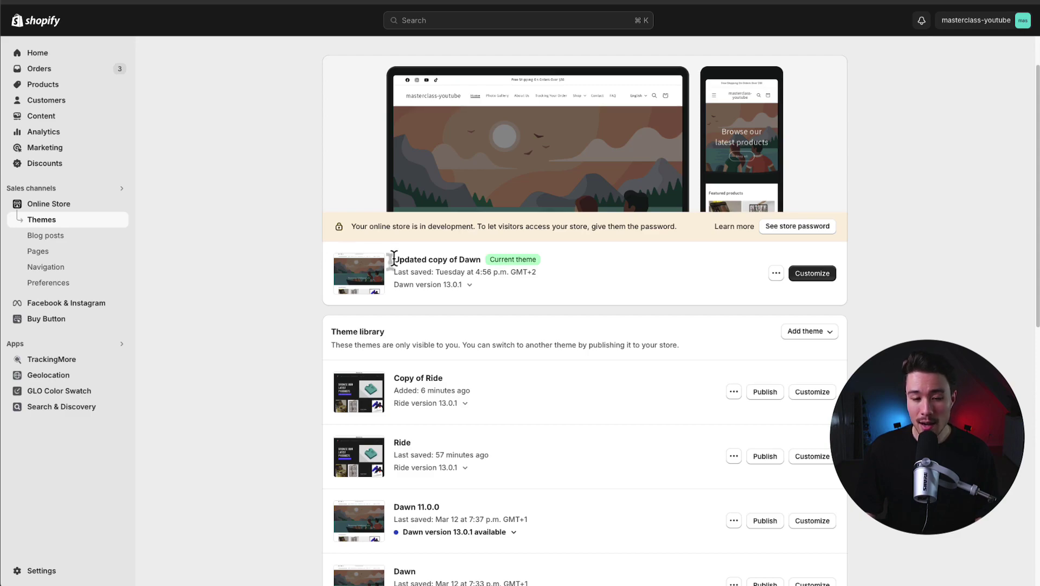
{"action": "left_click_drag", "start_coordinate": [434, 259], "coordinate": [481, 260]}
{"action": "scroll", "coordinate": [314, 333], "scroll_direction": "up", "scroll_amount": 2}
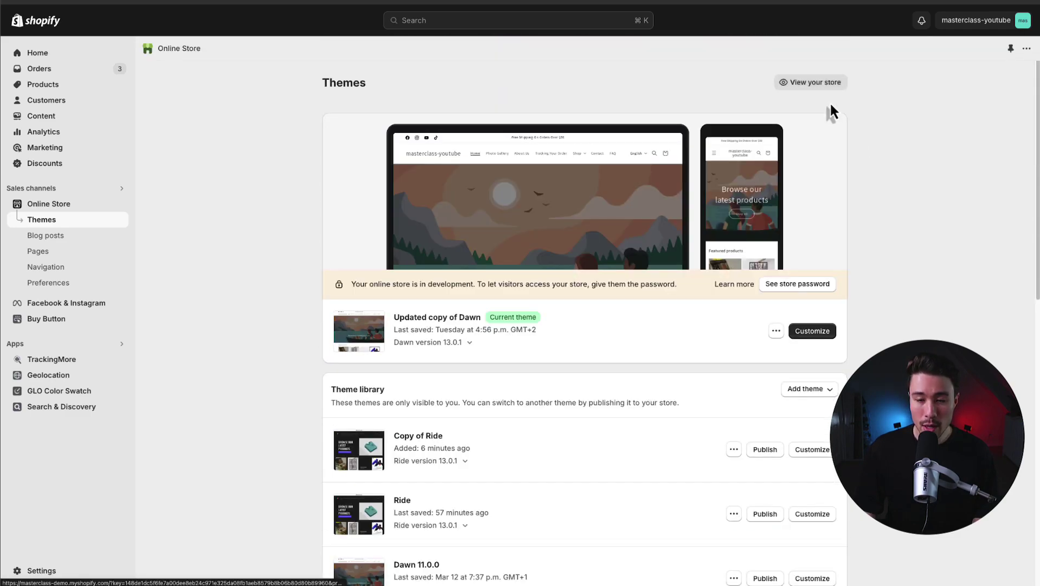
- View the live storefront enlarged and open its cart holding the Outdoor Camping Bag
{"action": "left_click", "coordinate": [813, 83]}
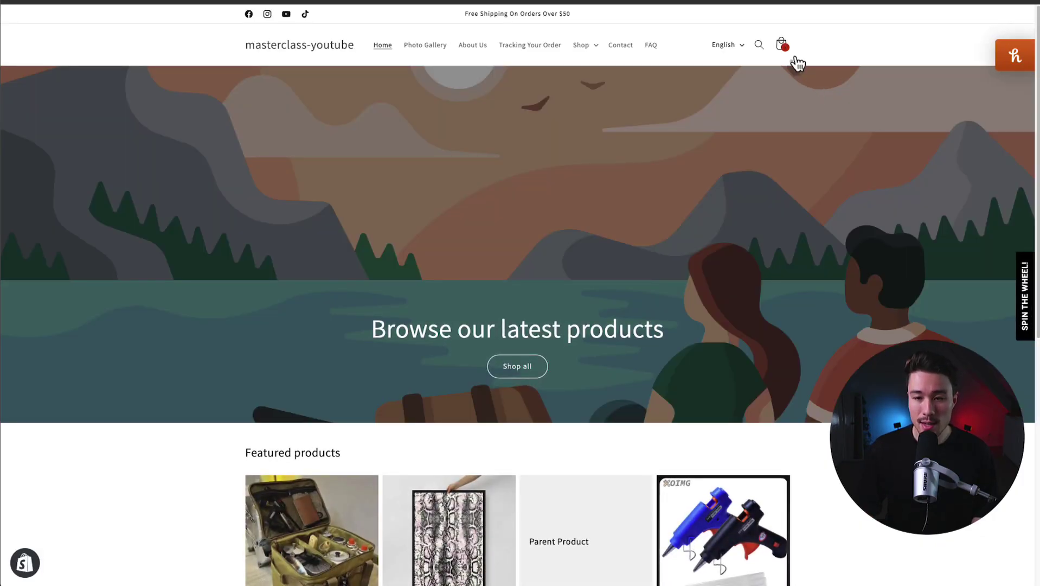
{"action": "key", "text": "super+plus"}
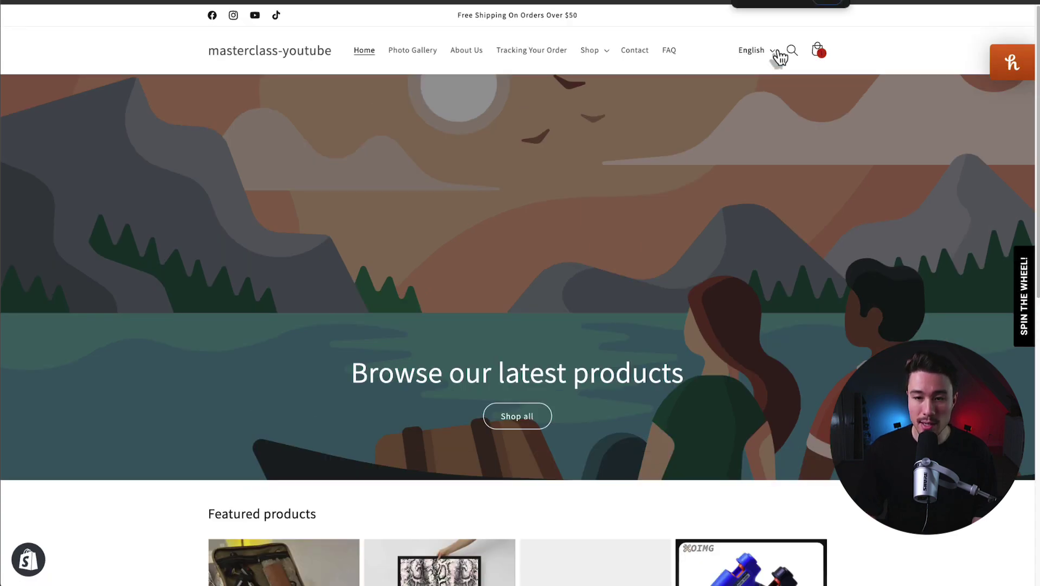
{"action": "left_click", "coordinate": [817, 54]}
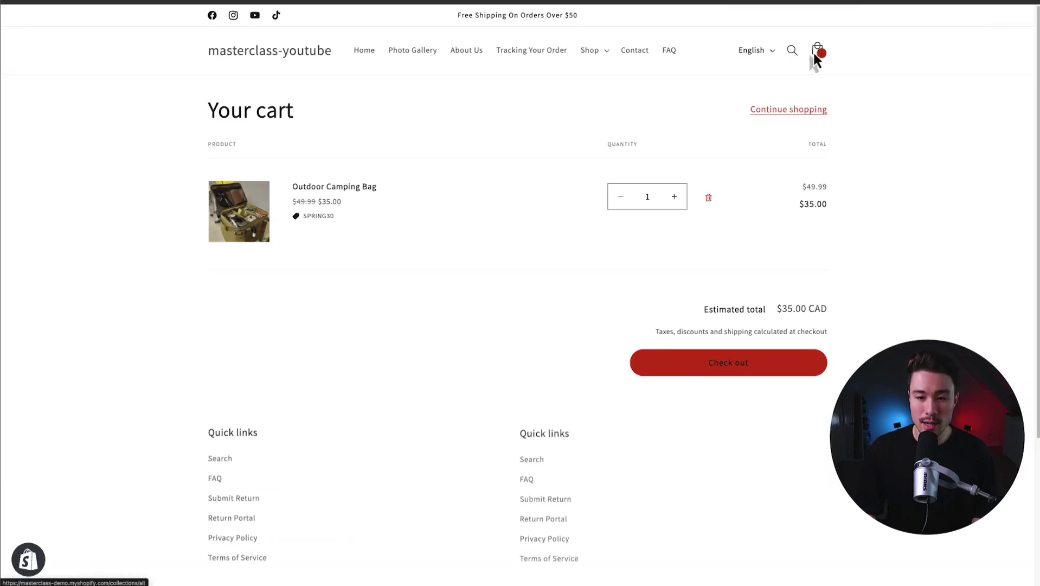
{"action": "left_click_drag", "start_coordinate": [217, 109], "coordinate": [519, 264]}
{"action": "left_click", "coordinate": [524, 264]}
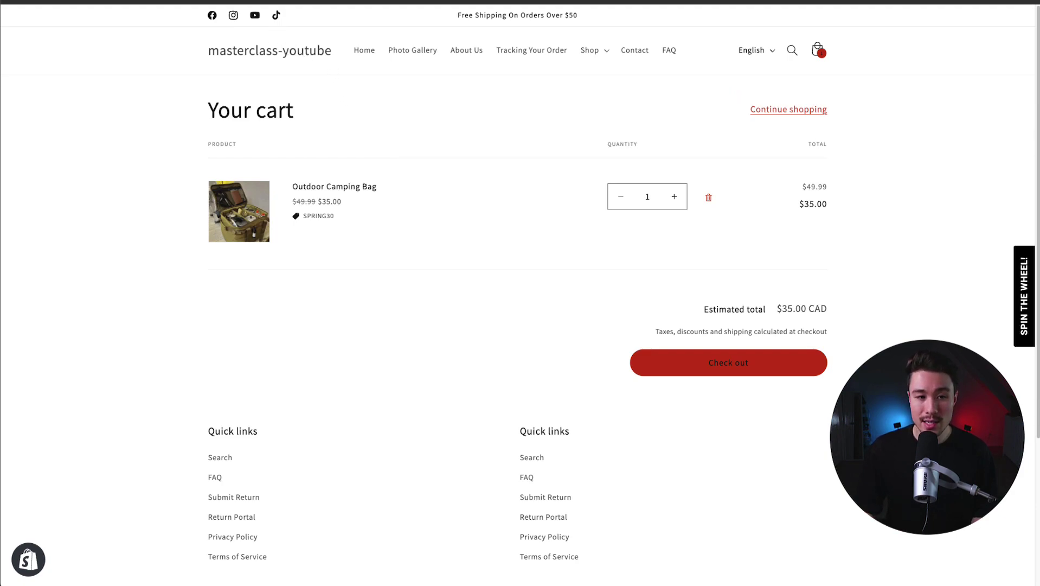
- Duplicate the current Updated copy of Dawn theme to create a backup copy
{"action": "key", "text": "ctrl+w"}
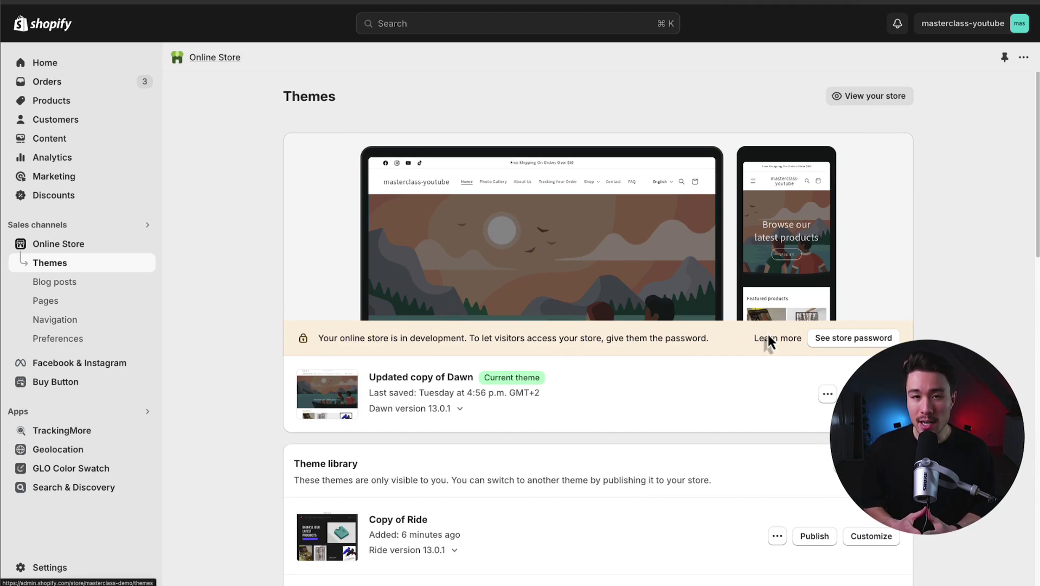
{"action": "left_click", "coordinate": [827, 394]}
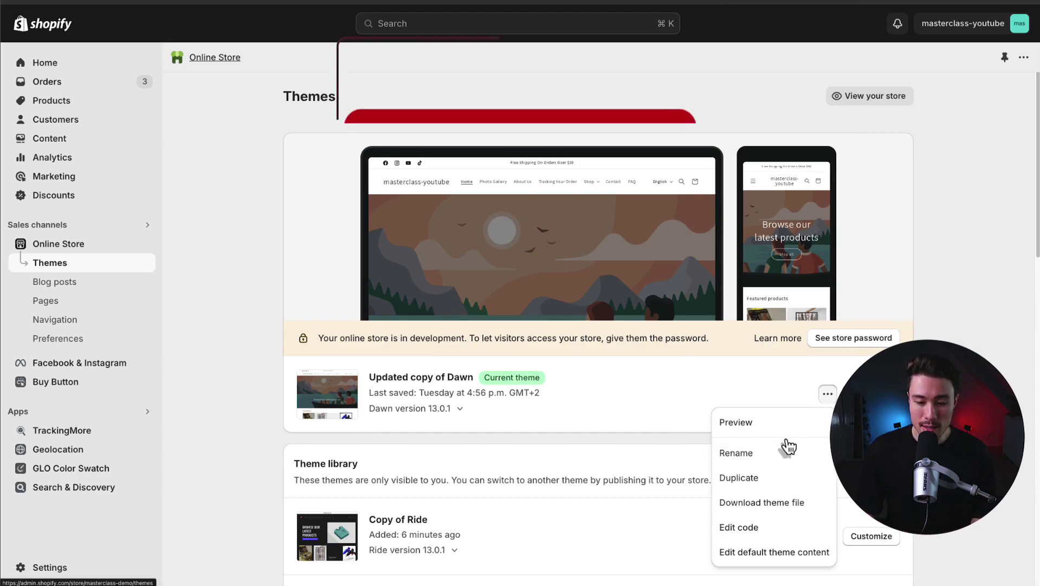
{"action": "left_click", "coordinate": [756, 478]}
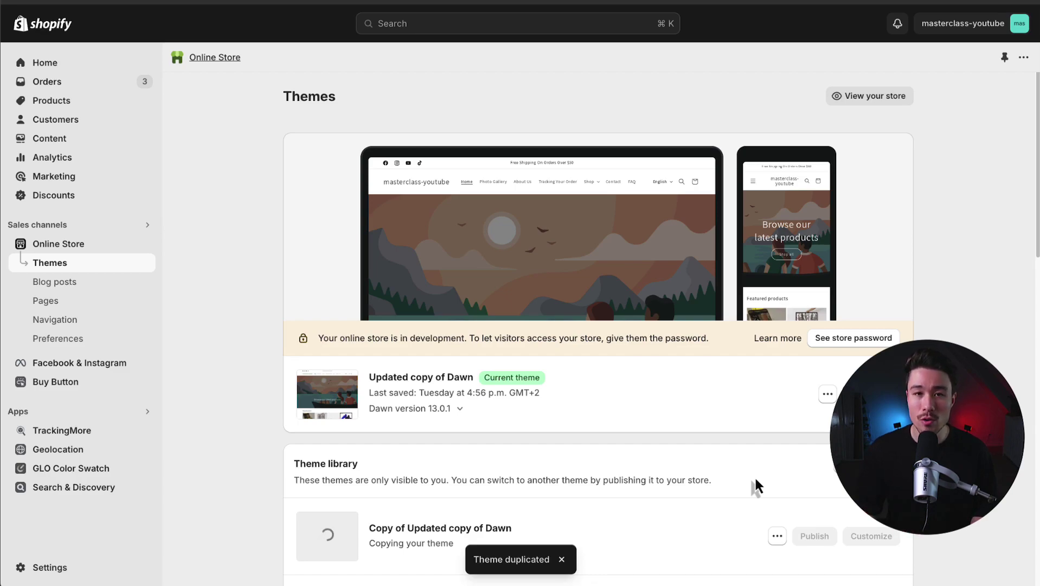
{"action": "scroll", "coordinate": [623, 437], "scroll_direction": "down", "scroll_amount": 1}
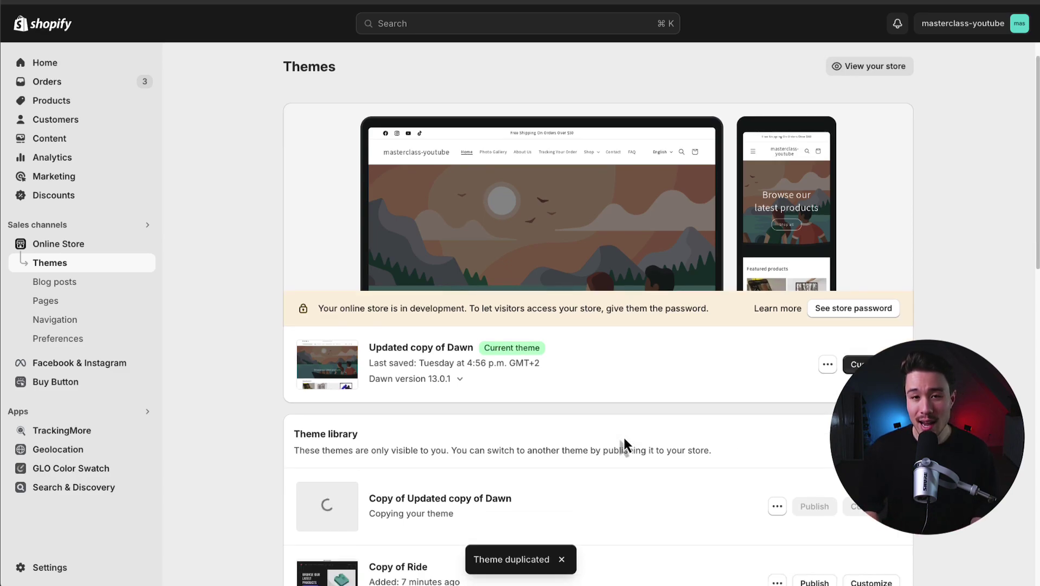
{"action": "scroll", "coordinate": [623, 437], "scroll_direction": "down", "scroll_amount": 1}
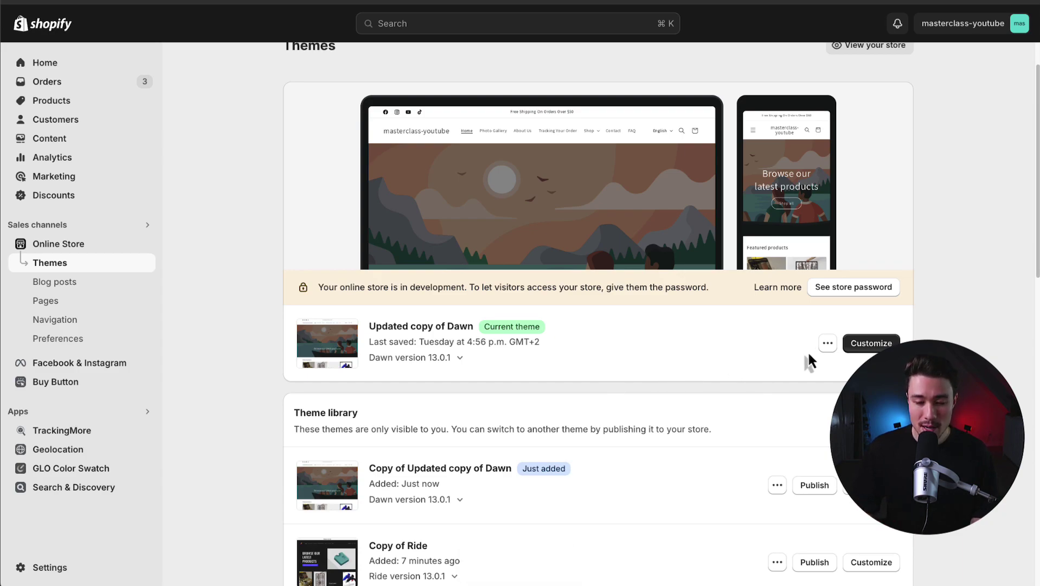
- Open the code editor for Updated copy of Dawn and filter the files by 'css'
{"action": "left_click", "coordinate": [827, 343]}
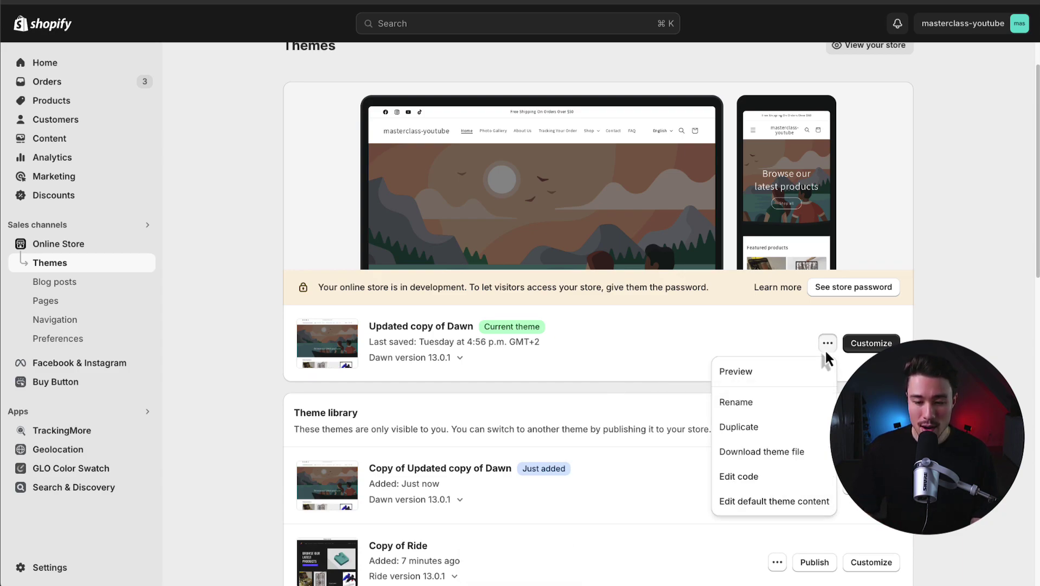
{"action": "left_click", "coordinate": [740, 484]}
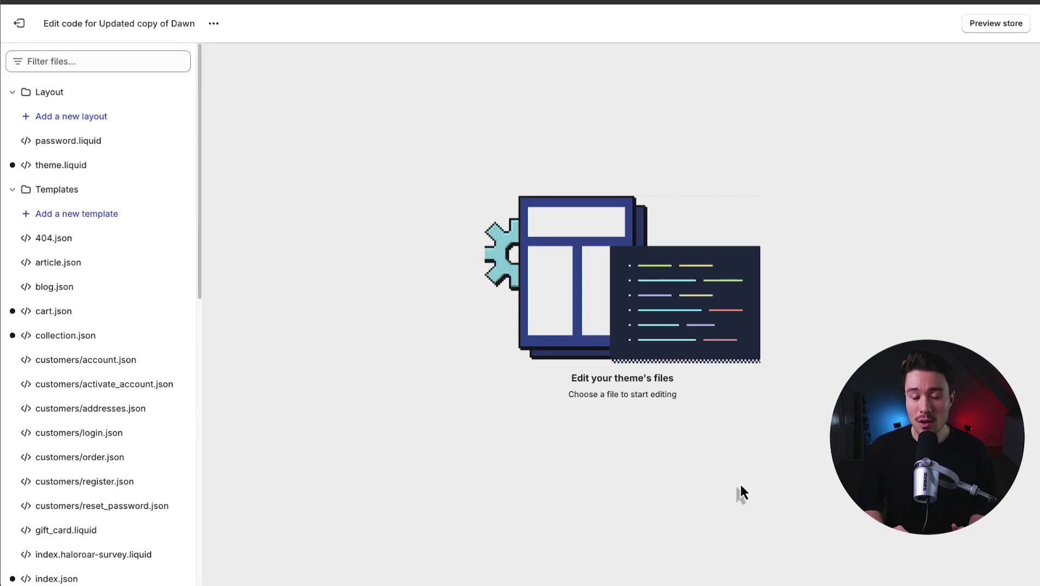
{"action": "left_click", "coordinate": [70, 165]}
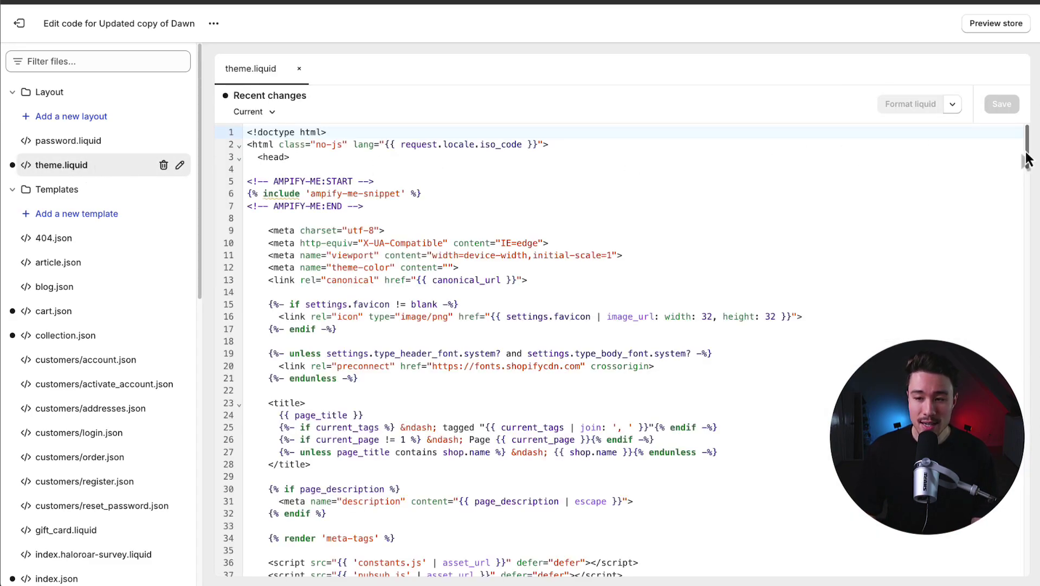
{"action": "mouse_move", "coordinate": [1027, 160]}
{"action": "left_mouse_down"}
{"action": "mouse_move", "coordinate": [1020, 273]}
{"action": "mouse_move", "coordinate": [1015, 170]}
{"action": "left_mouse_up"}
{"action": "left_click", "coordinate": [170, 63]}
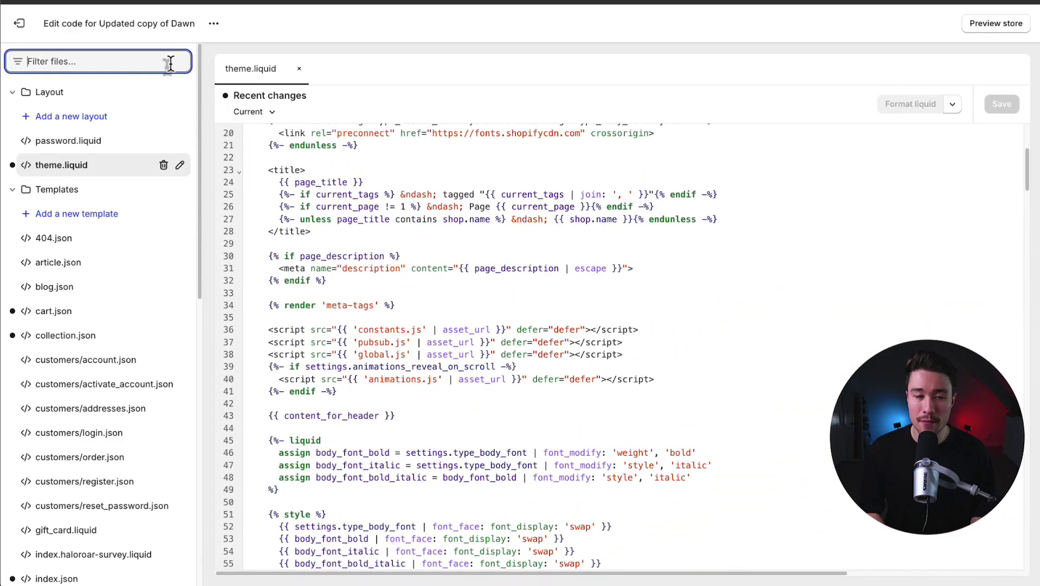
{"action": "type", "text": "css"}
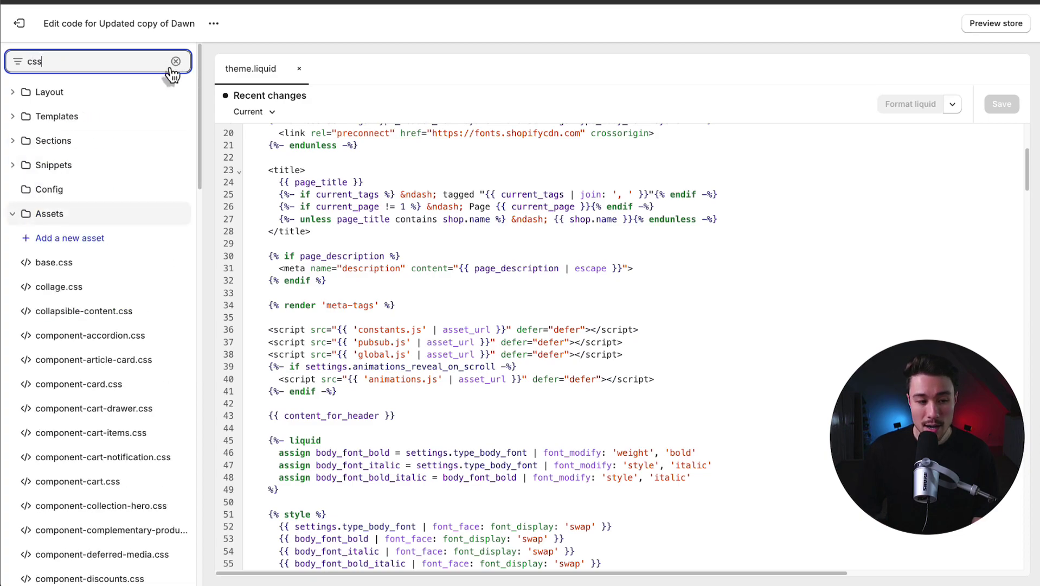
- Open base.css and add an empty line 3521 after its last rule
{"action": "left_click", "coordinate": [59, 264]}
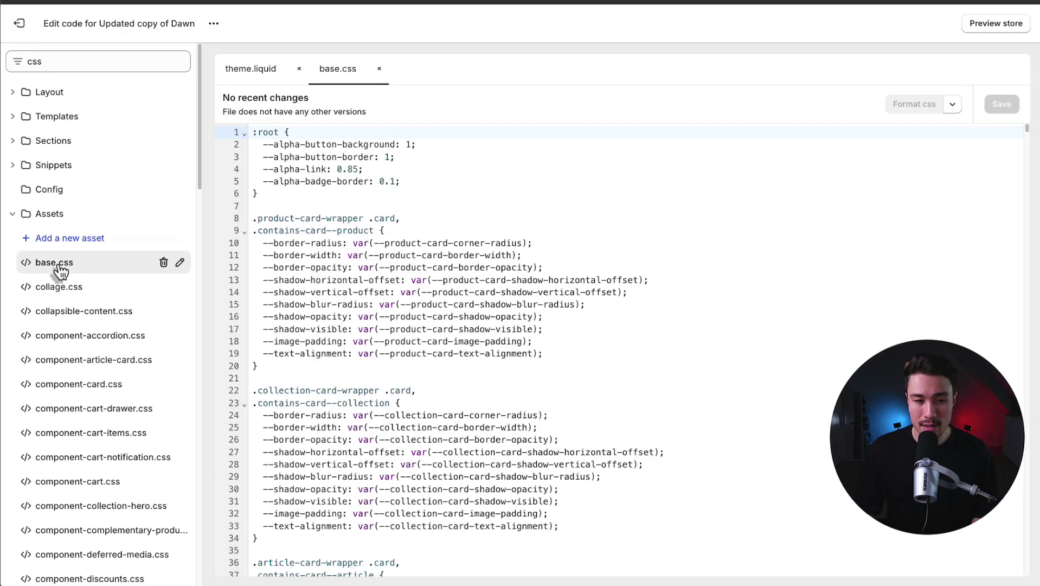
{"action": "left_click_drag", "start_coordinate": [1029, 133], "coordinate": [1027, 564]}
{"action": "key", "text": "ctrl+End"}
{"action": "key", "text": "Return"}
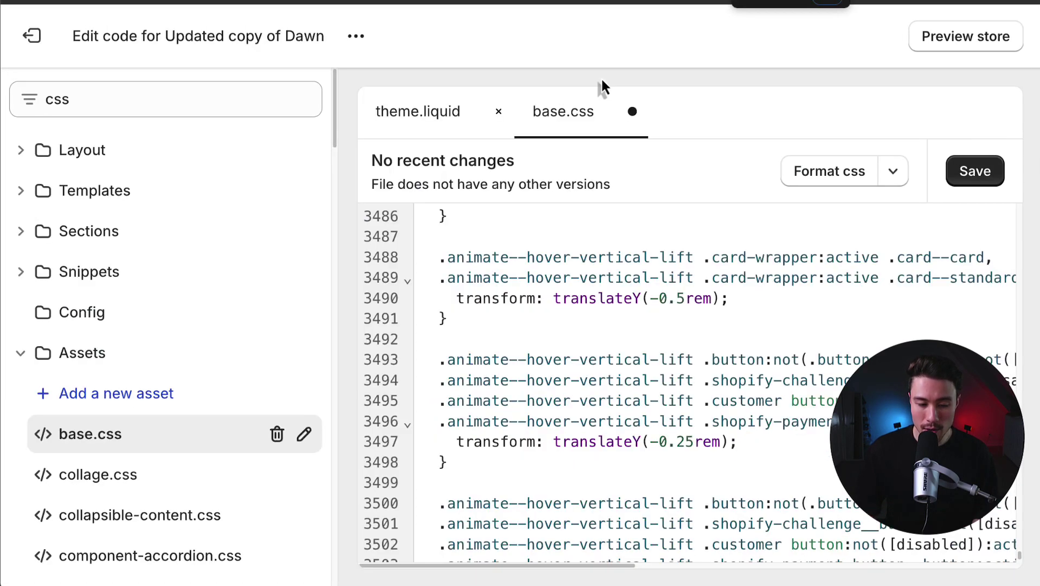
{"action": "scroll", "coordinate": [532, 290], "scroll_direction": "down", "scroll_amount": 5}
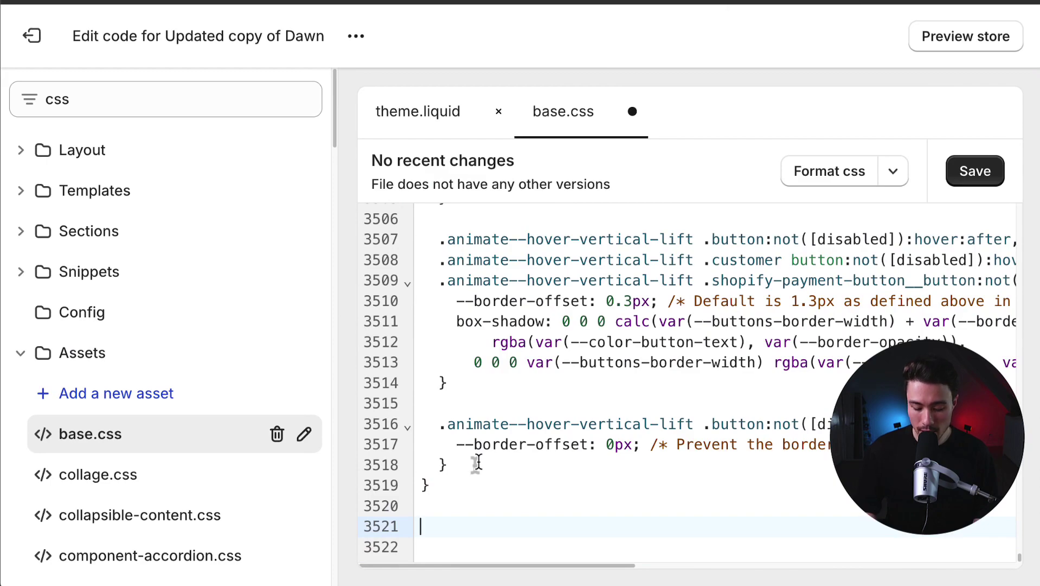
{"action": "key", "text": "ctrl+plus"}
{"action": "key", "text": "ctrl+plus"}
{"action": "key", "text": "ctrl+plus"}
{"action": "scroll", "coordinate": [476, 460], "scroll_direction": "down", "scroll_amount": 4}
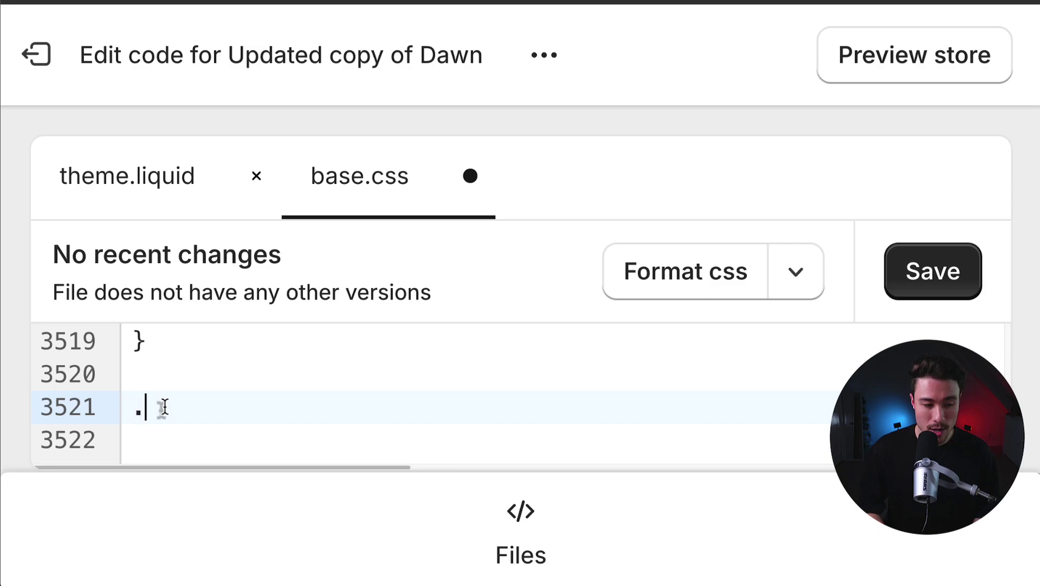
- Type the rule .header__icon--cart { visibility: hidden; display: none; } at the end of base.css
{"action": "type", "text": "header"}
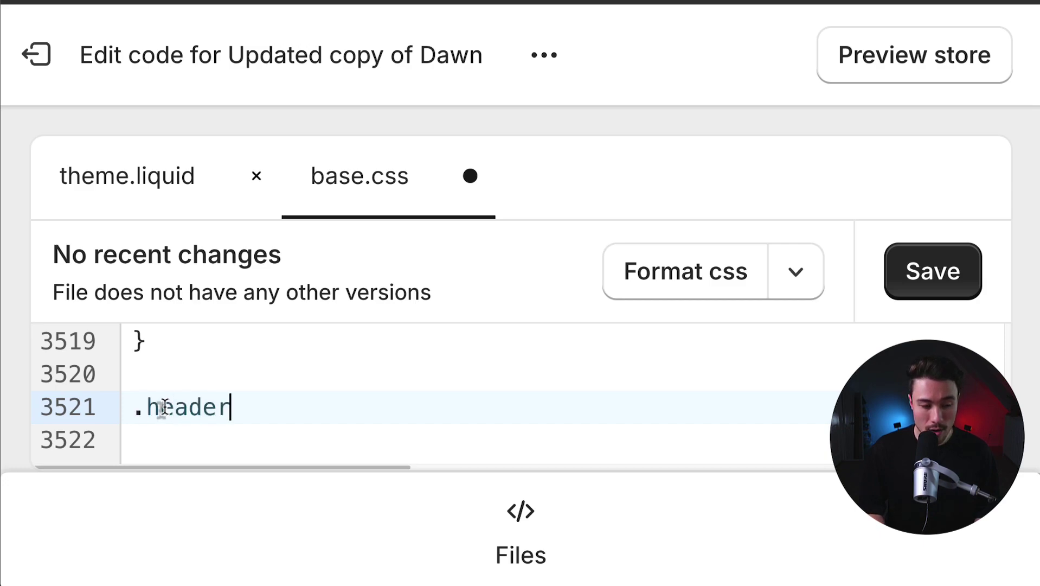
{"action": "type", "text": "__icon"}
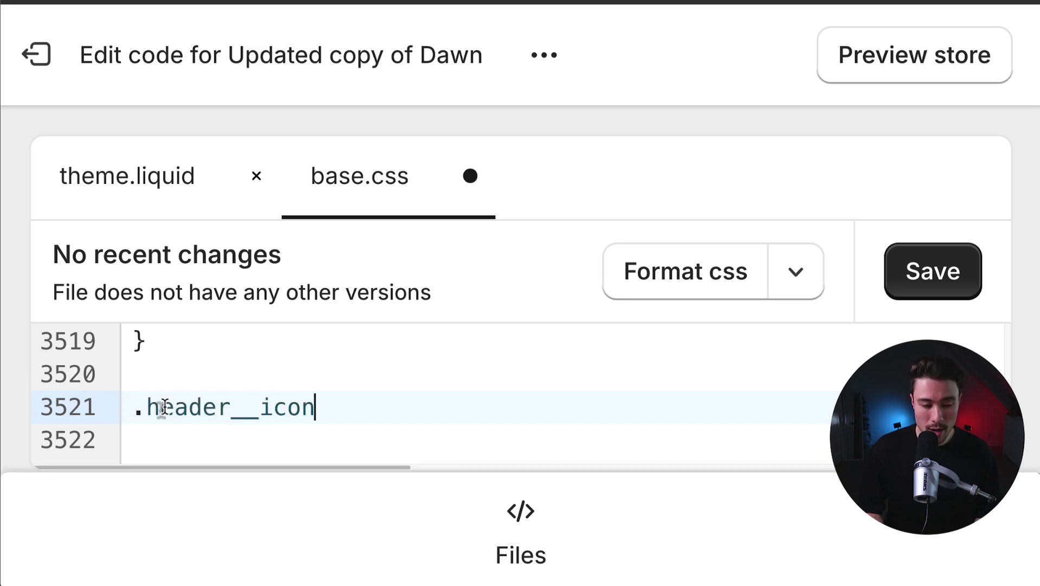
{"action": "type", "text": "--cart"}
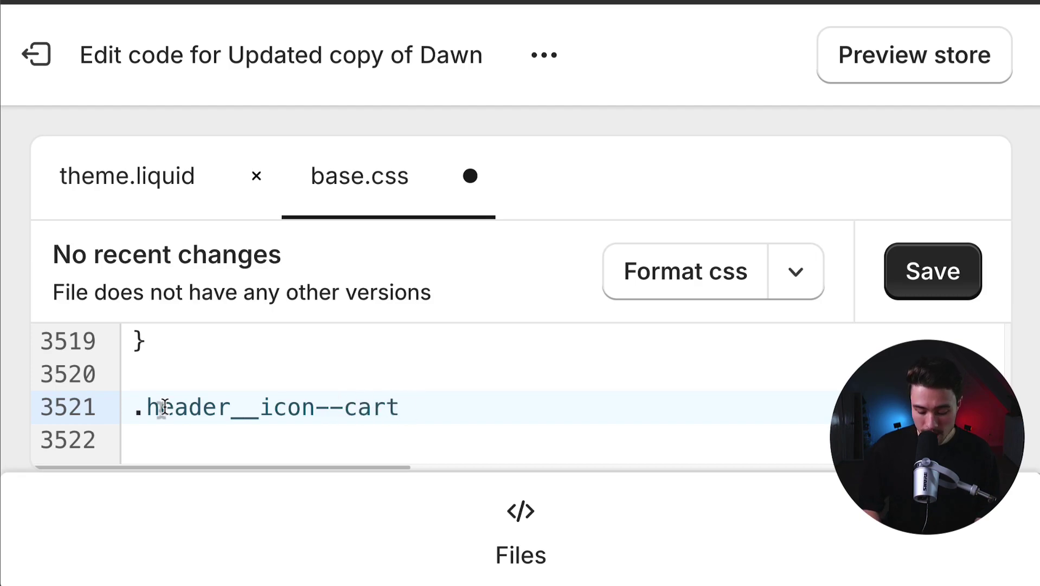
{"action": "type", "text": " {"}
{"action": "key", "text": "Return"}
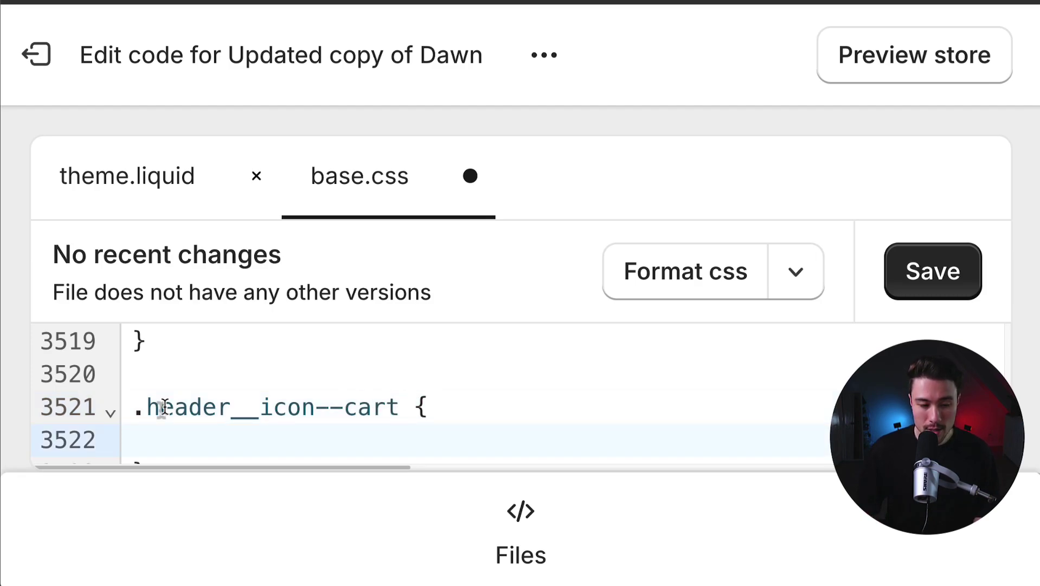
{"action": "scroll", "coordinate": [164, 406], "scroll_direction": "down", "scroll_amount": 1}
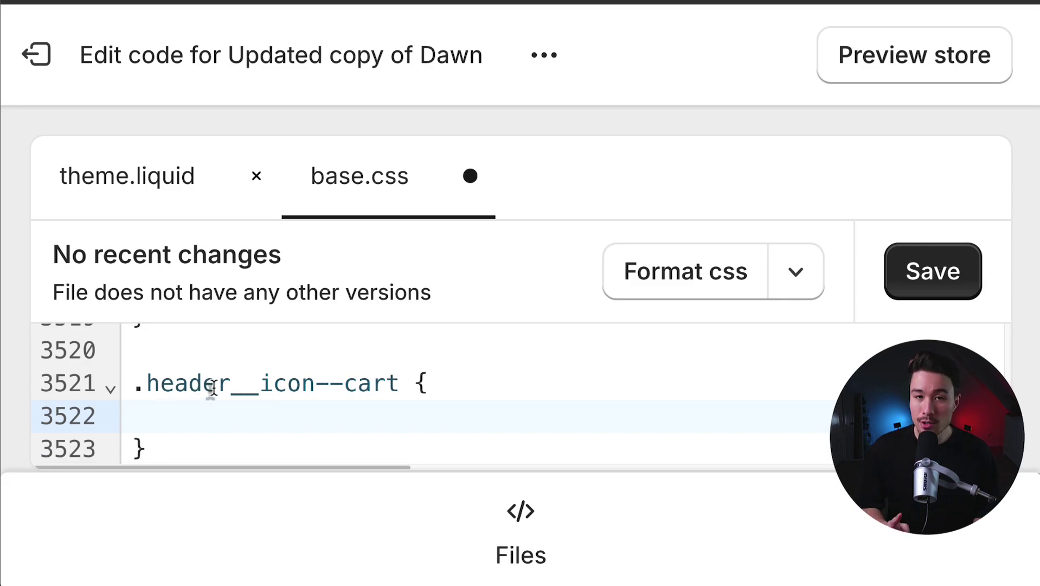
{"action": "type", "text": "vis"}
{"action": "key", "text": "Return"}
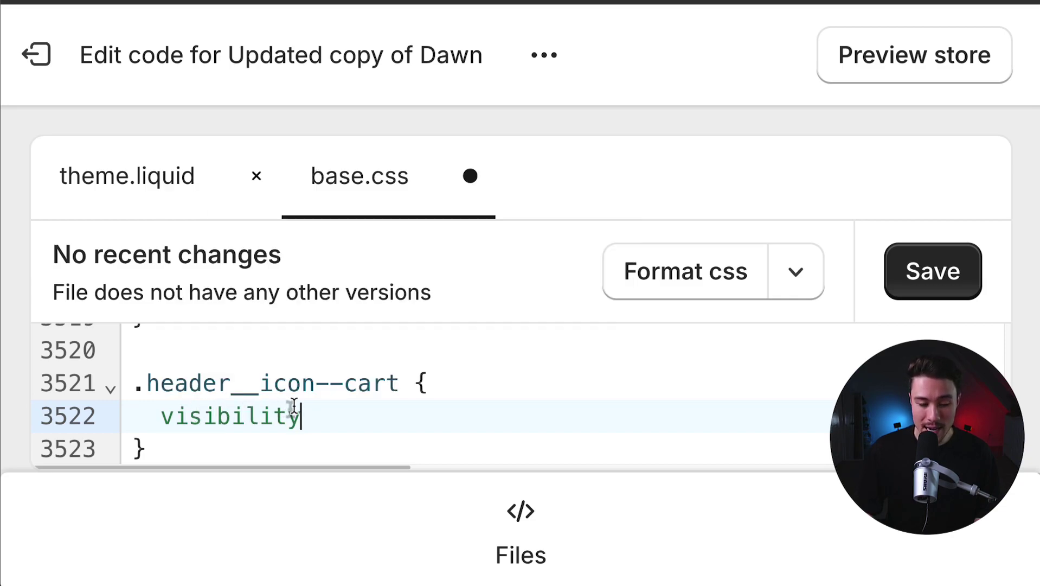
{"action": "type", "text": ": hidden"}
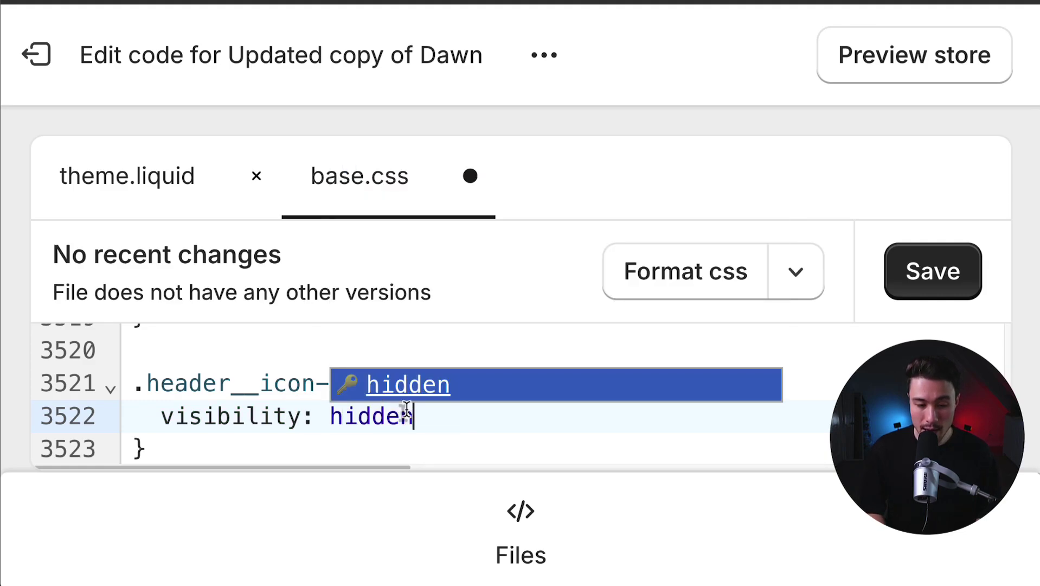
{"action": "type", "text": ";"}
{"action": "key", "text": "Return"}
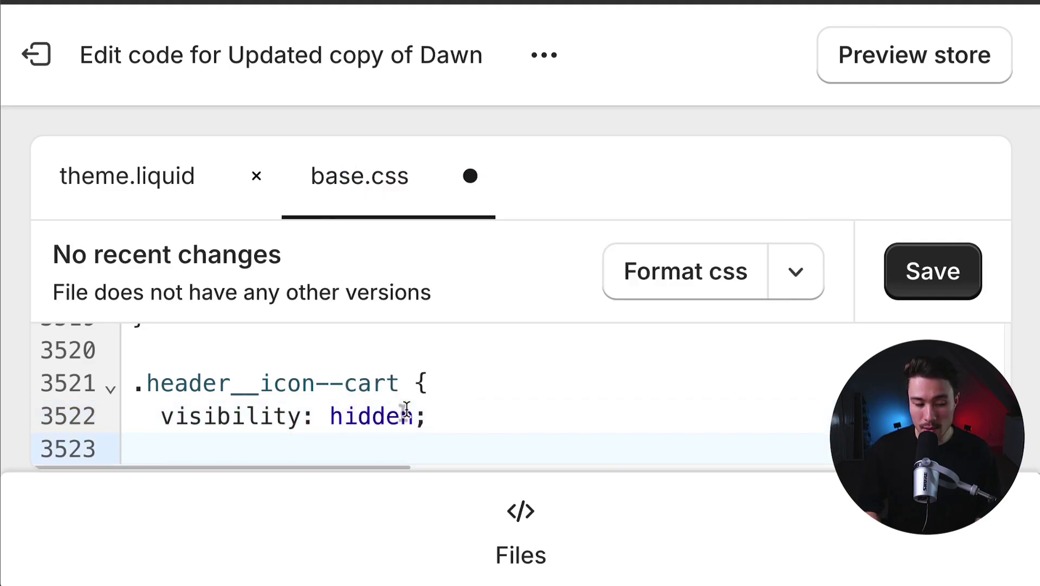
{"action": "type", "text": "display"}
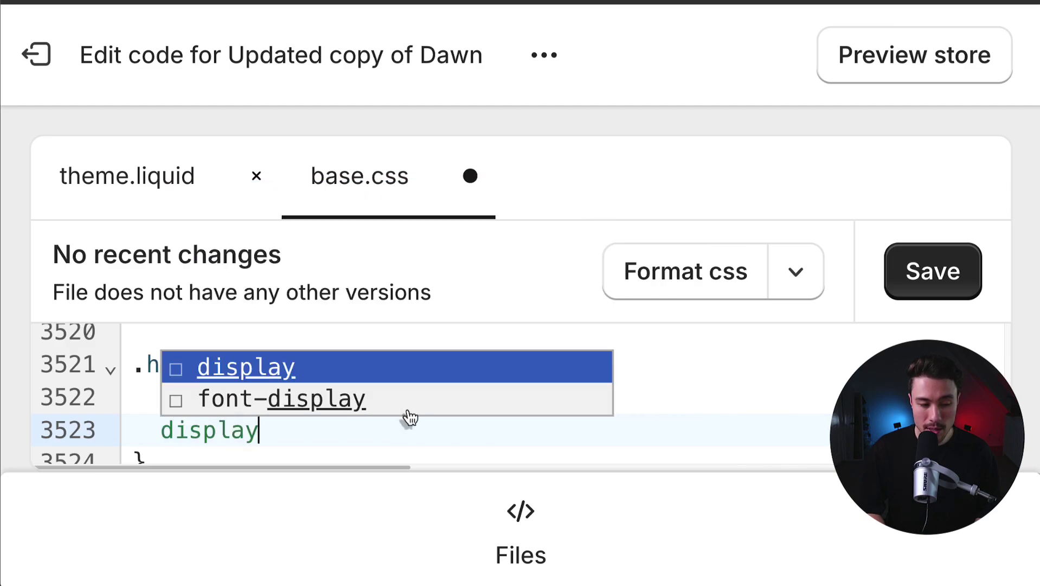
{"action": "type", "text": ": none;"}
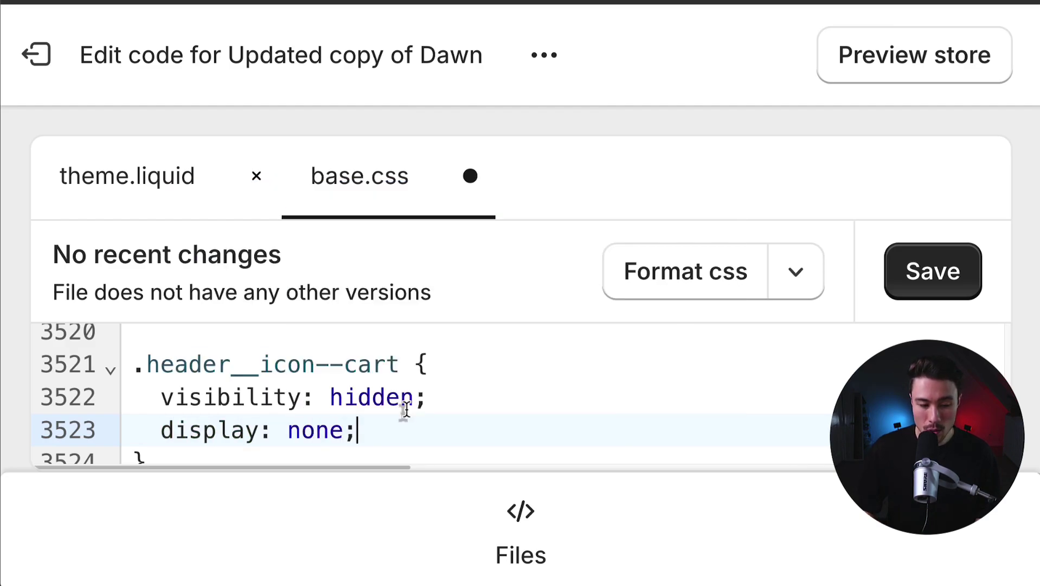
{"action": "double_click", "coordinate": [267, 430]}
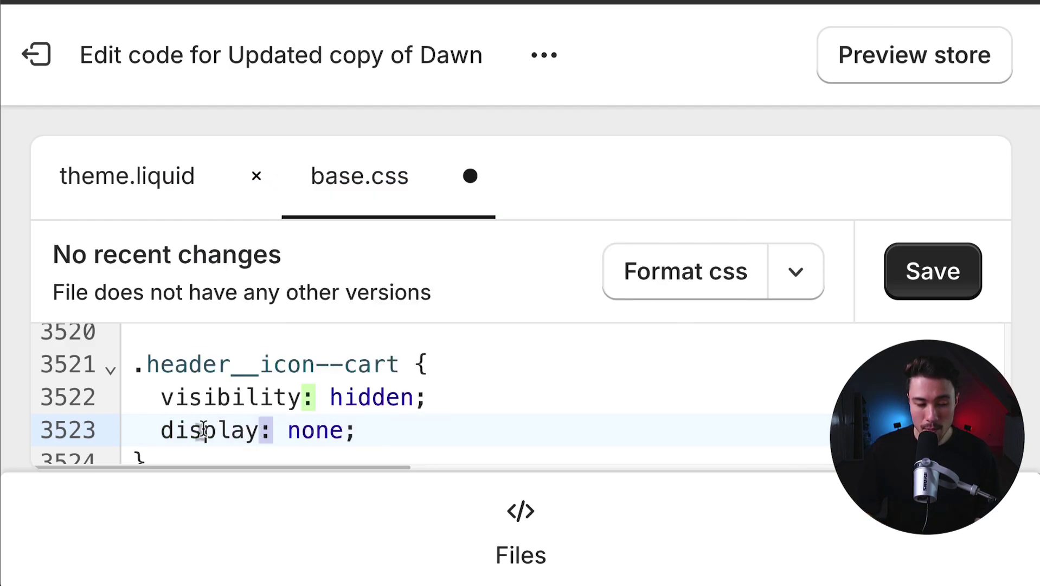
{"action": "left_click", "coordinate": [260, 428]}
{"action": "key", "text": "Home"}
{"action": "scroll", "coordinate": [260, 429], "scroll_direction": "down", "scroll_amount": 1}
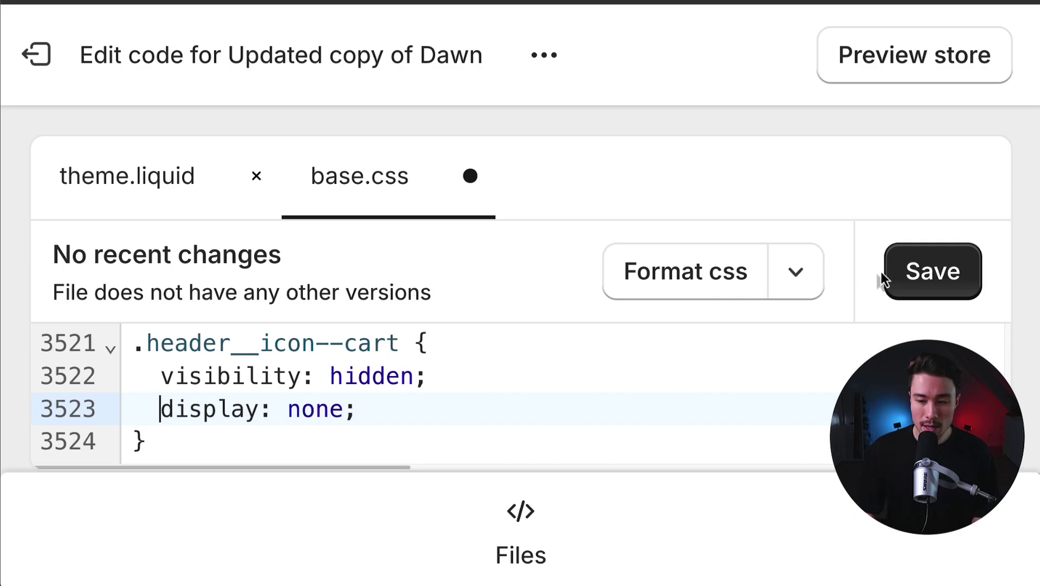
- Save base.css and check the storefront header, dismissing the coupon extension panel
{"action": "left_click", "coordinate": [902, 285]}
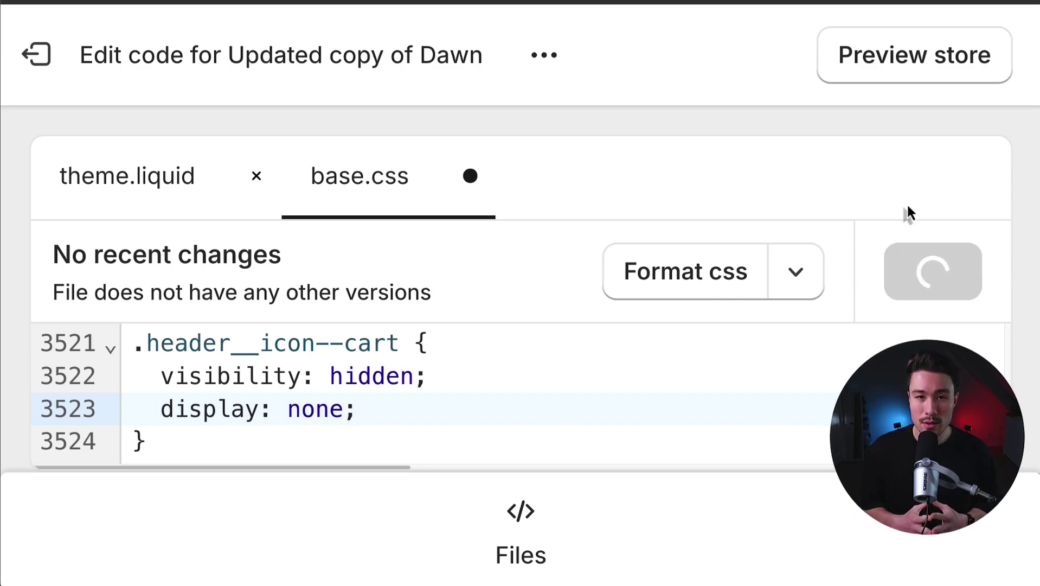
{"action": "left_click_drag", "start_coordinate": [443, 516], "coordinate": [555, 512]}
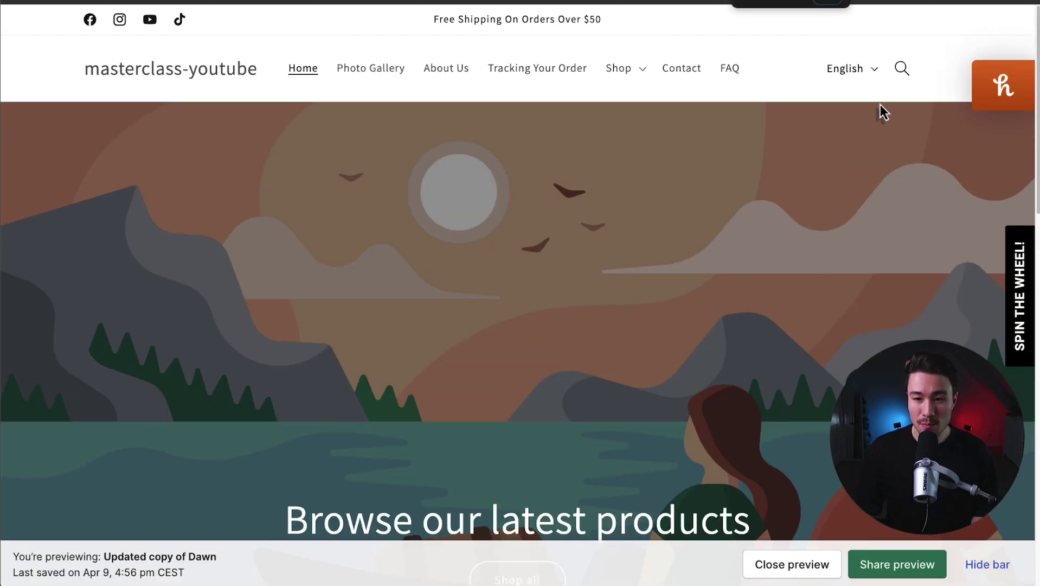
{"action": "left_click", "coordinate": [898, 101]}
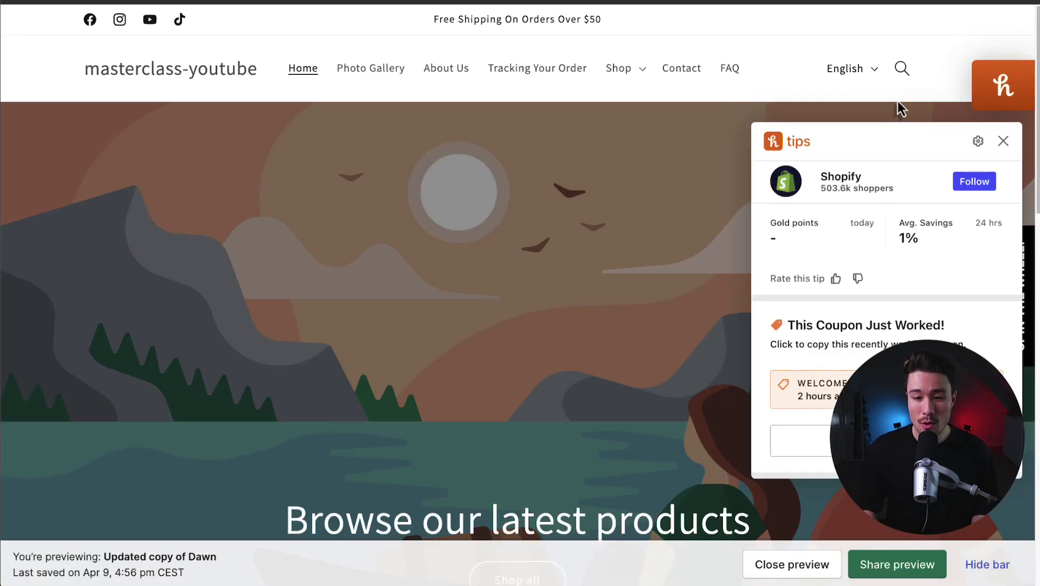
{"action": "left_click", "coordinate": [897, 101]}
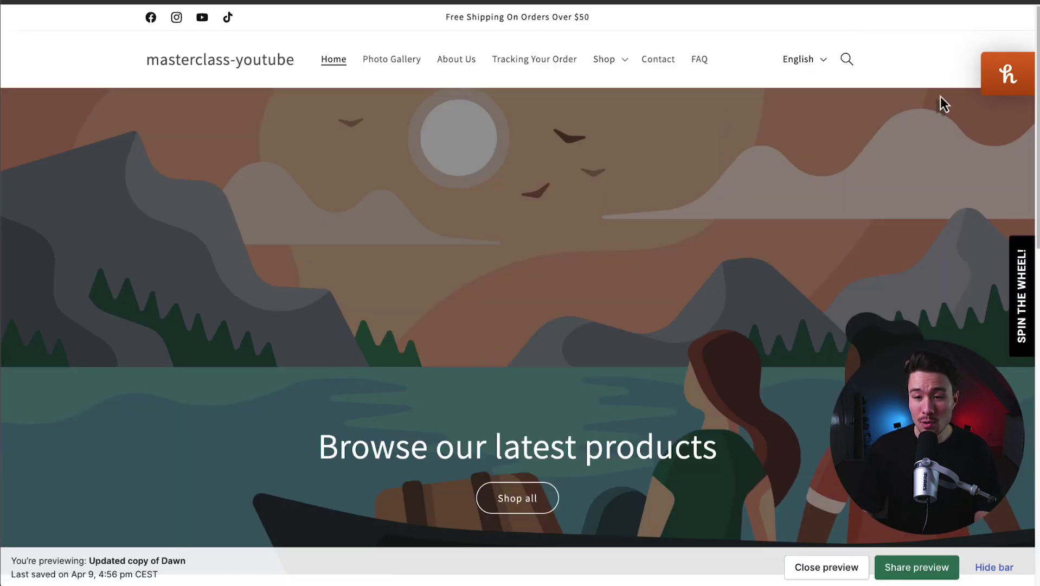
{"action": "left_click", "coordinate": [849, 61]}
{"action": "left_click", "coordinate": [881, 117]}
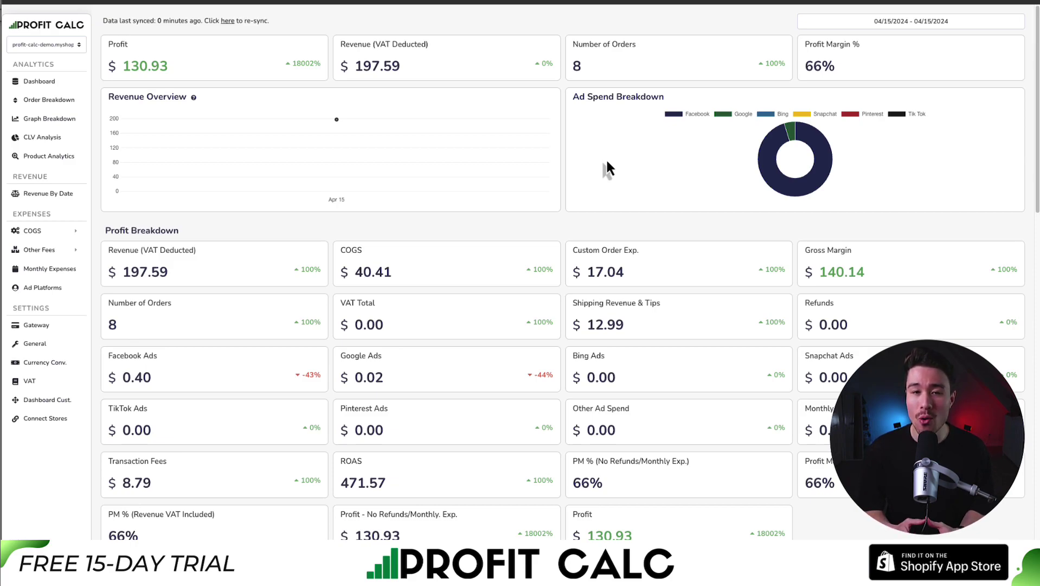
- Set the dashboard date range to Last 7 Days (04/09/2024–04/15/2024) and review the figures
{"action": "left_click", "coordinate": [893, 22]}
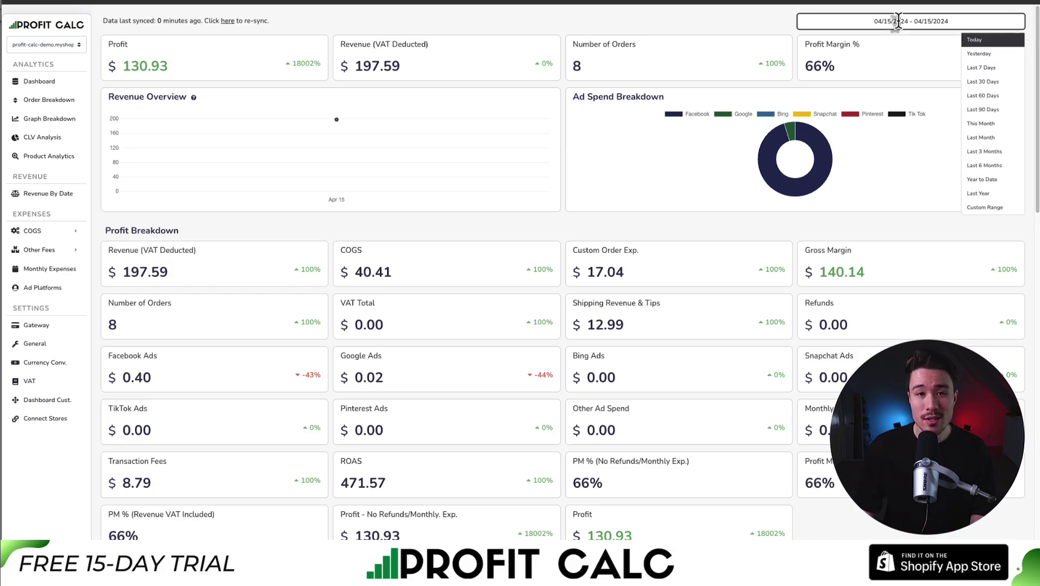
{"action": "left_click", "coordinate": [968, 71]}
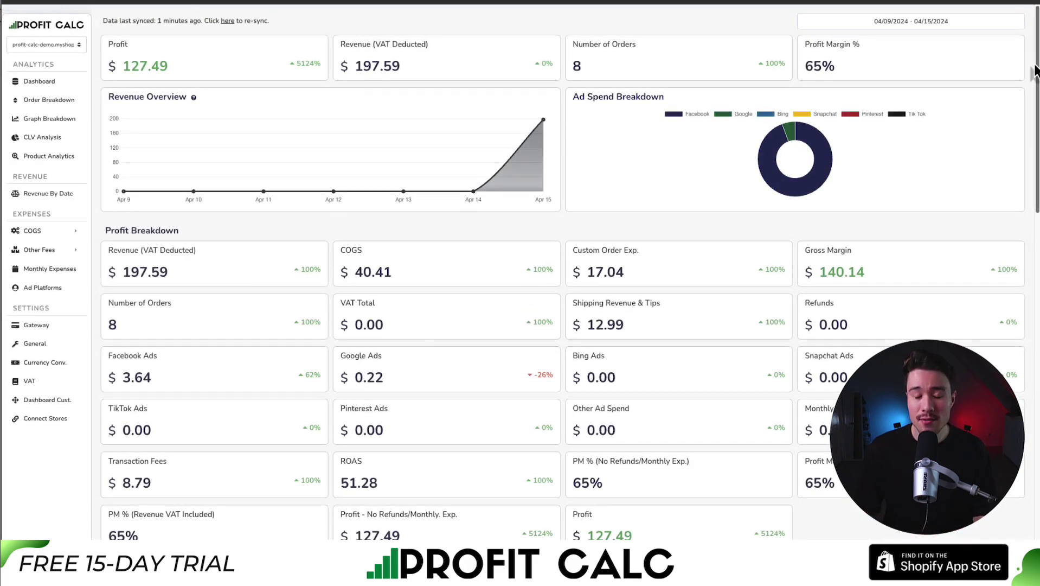
{"action": "left_click_drag", "start_coordinate": [1035, 70], "coordinate": [1038, 155]}
{"action": "scroll", "coordinate": [694, 42], "scroll_direction": "up", "scroll_amount": 5}
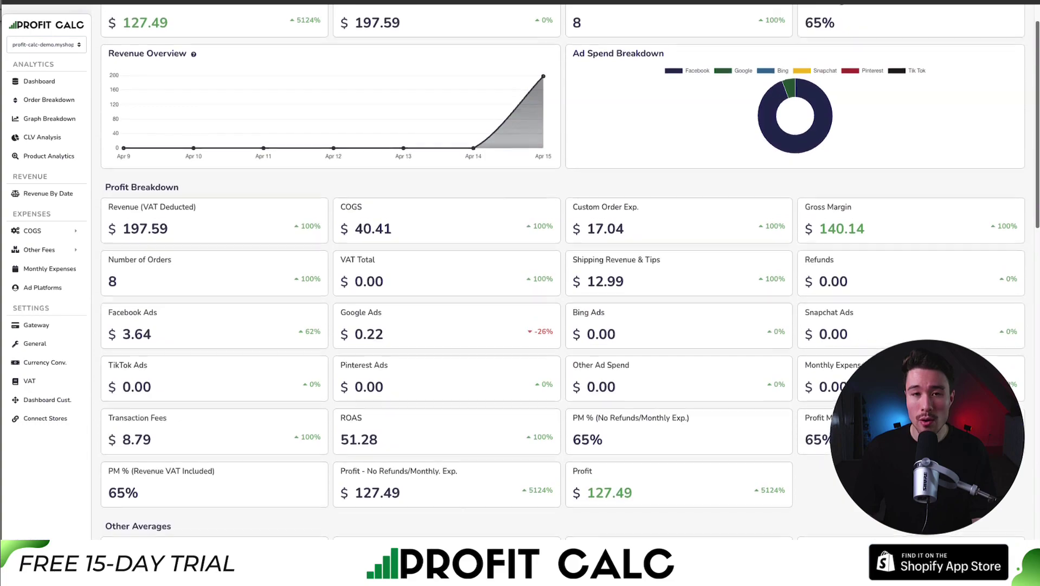